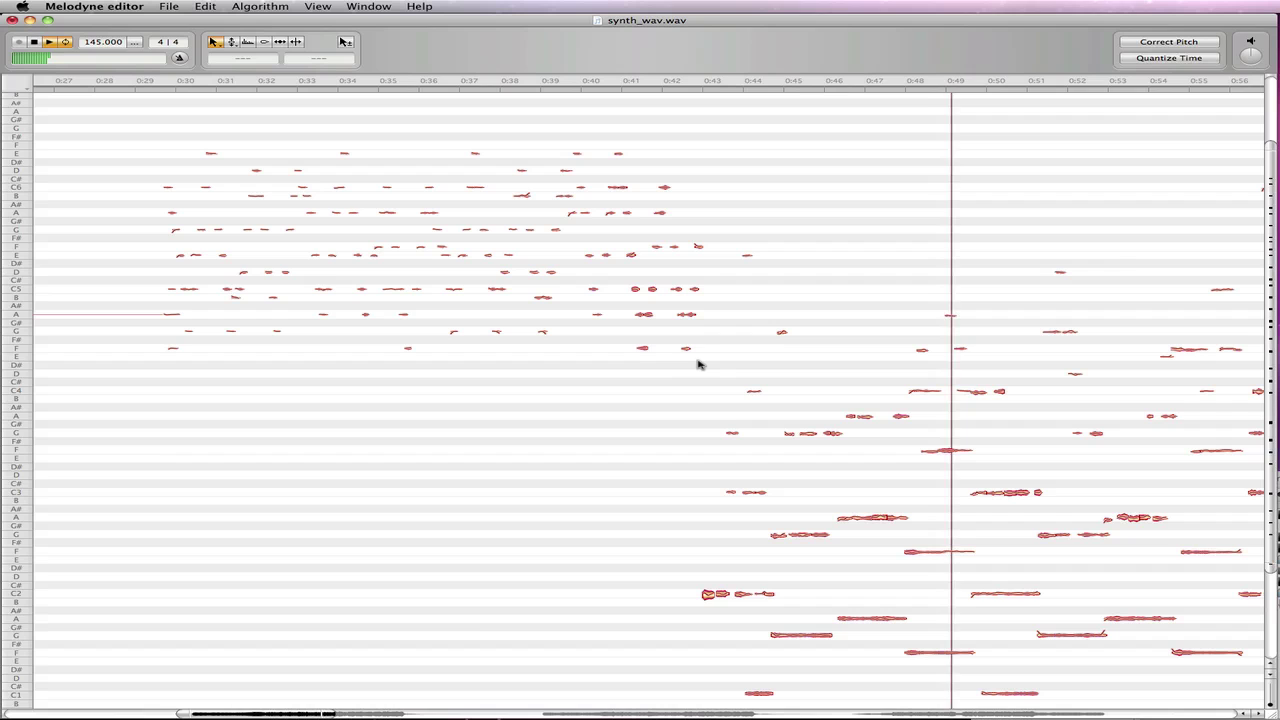
# Delete the upper cluster of chord notes between about 0:29 and 0:43.
pyautogui.moveTo(676, 196); pyautogui.dragTo(161, 28)
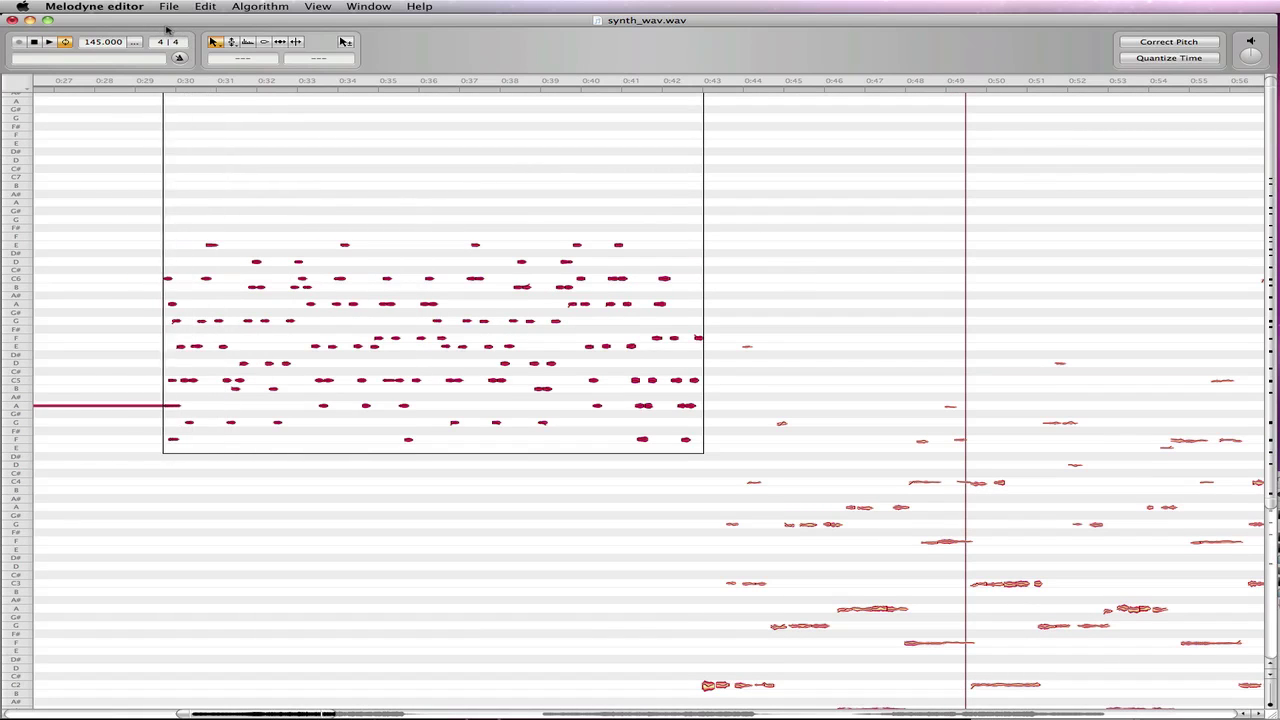
pyautogui.moveTo(161, 28); pyautogui.dragTo(160, 30)
pyautogui.press('Delete')
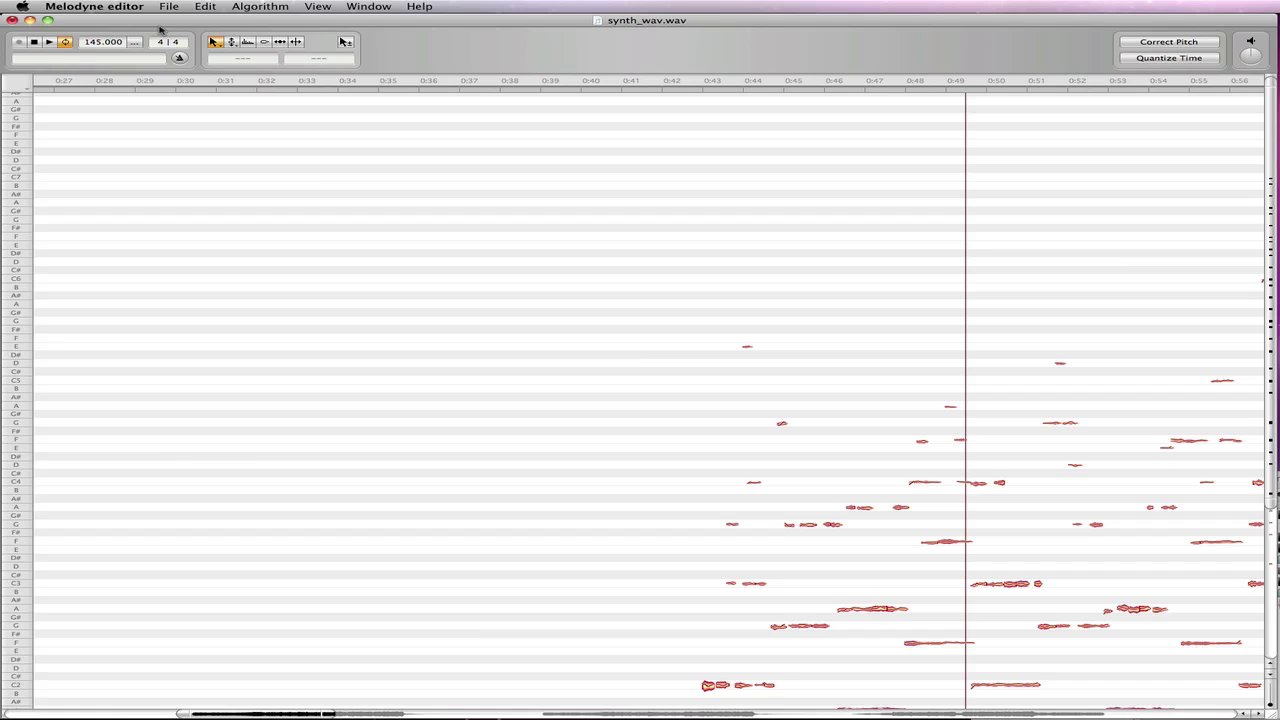
# Play back the remaining chords, restarting from around 0:46.
pyautogui.scroll(-3, 419, 280)
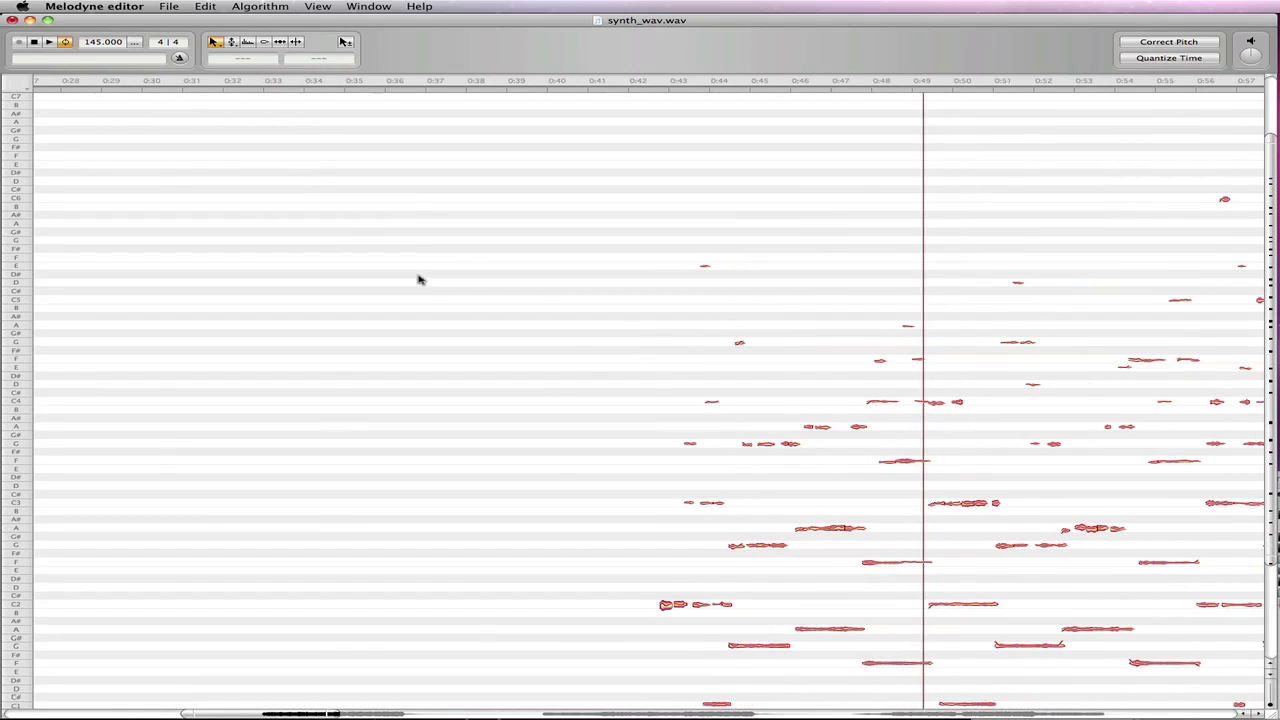
pyautogui.hscroll(5, 419, 280)
pyautogui.scroll(-3, 419, 280)
pyautogui.scroll(-1, 419, 280)
pyautogui.press('space')
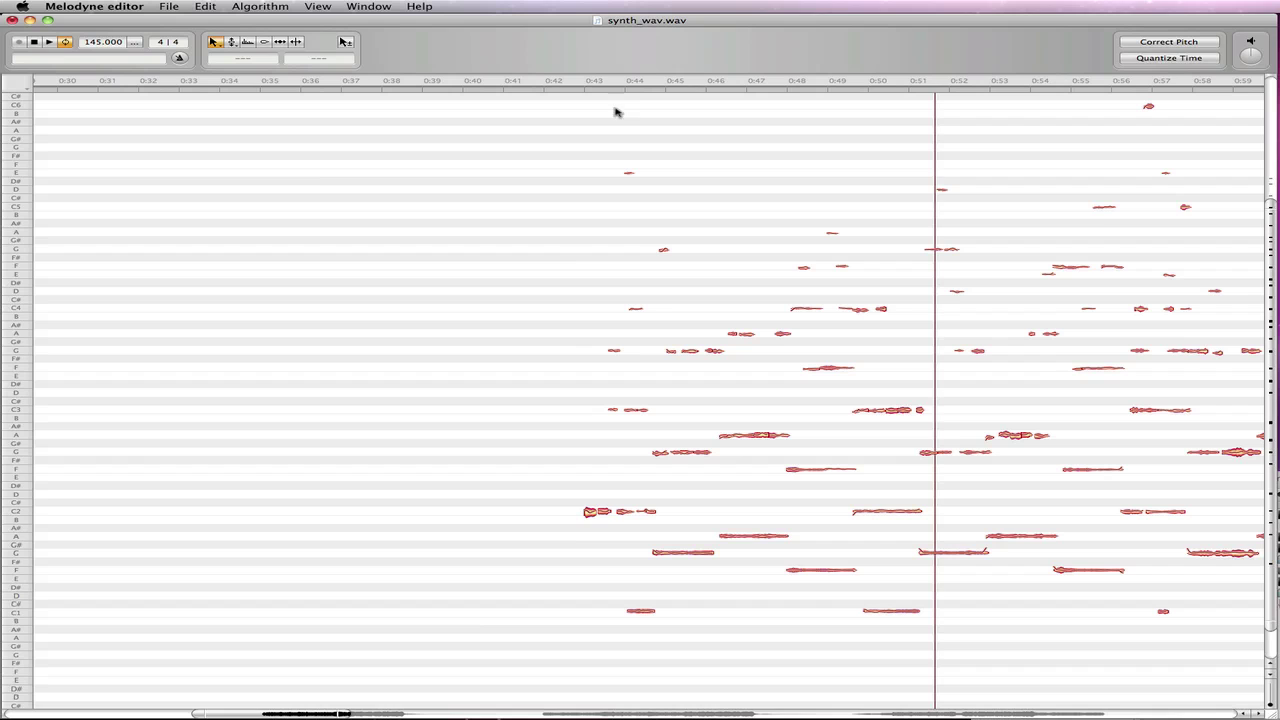
pyautogui.click(571, 82)
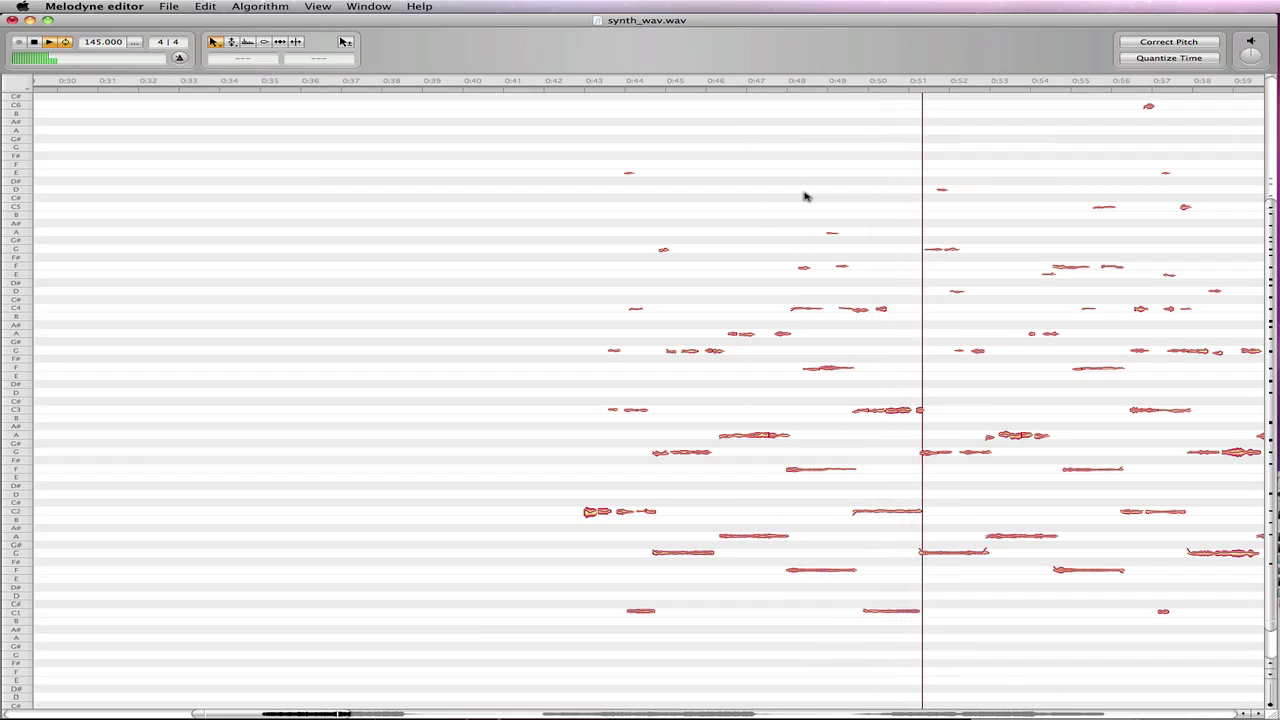
# Stop playback and set the pitch grid to C minor with Scale Snap on.
pyautogui.press('space')
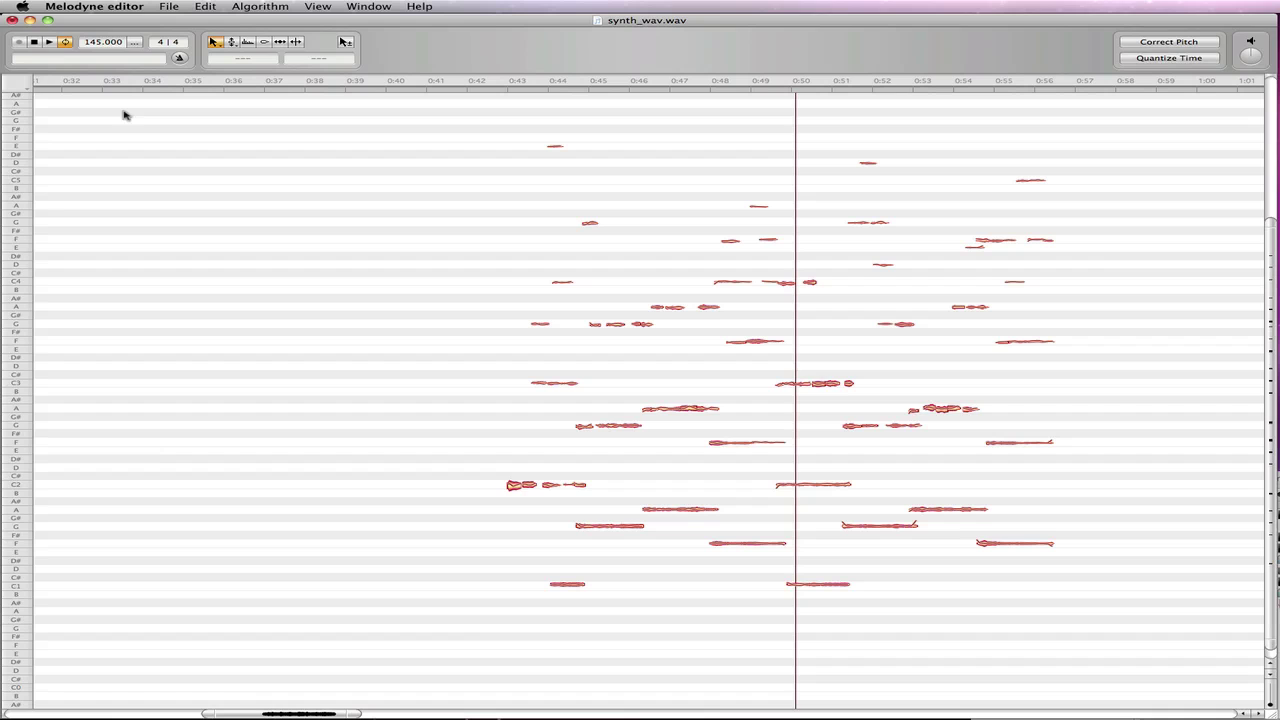
pyautogui.rightClick(27, 90)
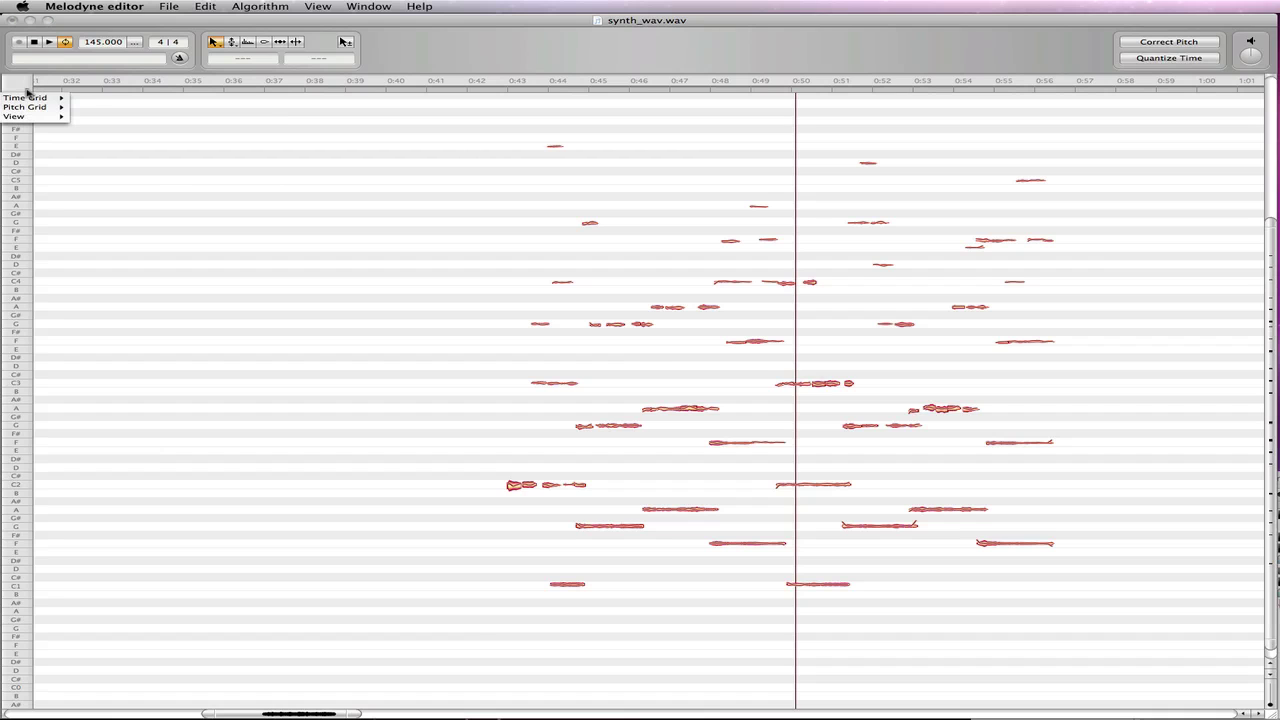
pyautogui.moveTo(28, 107)
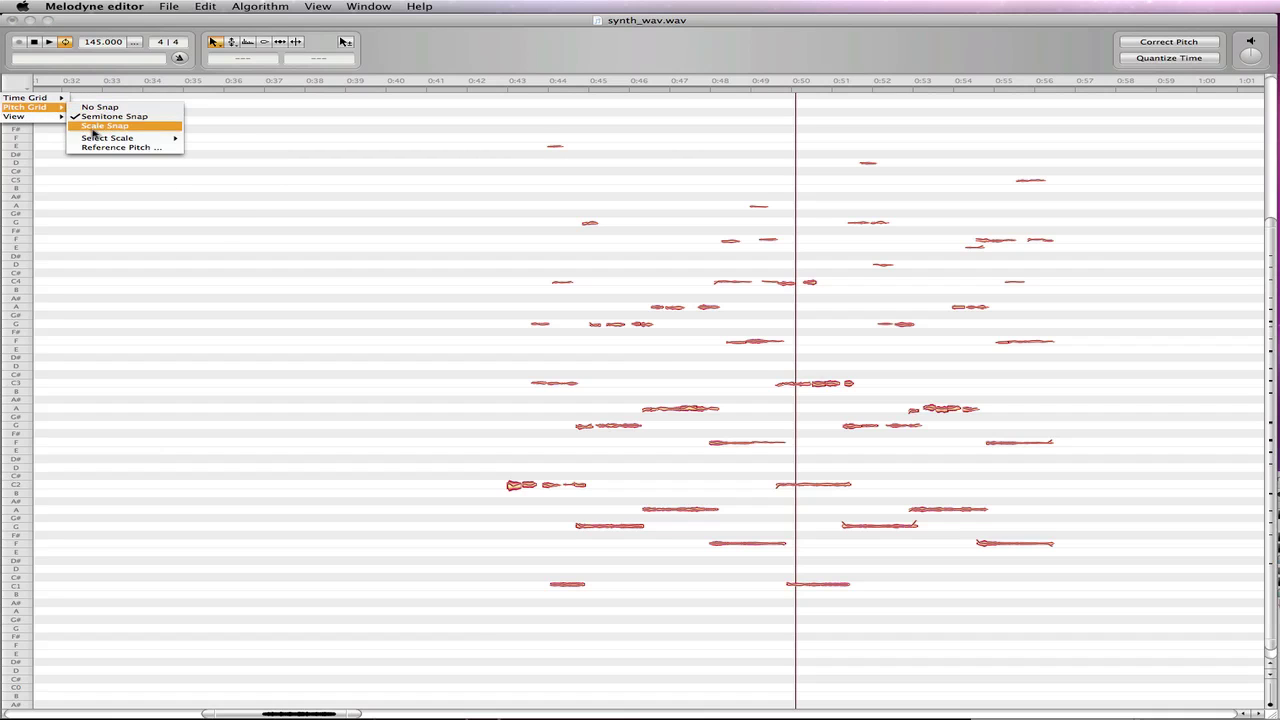
pyautogui.moveTo(108, 138)
pyautogui.moveTo(200, 138)
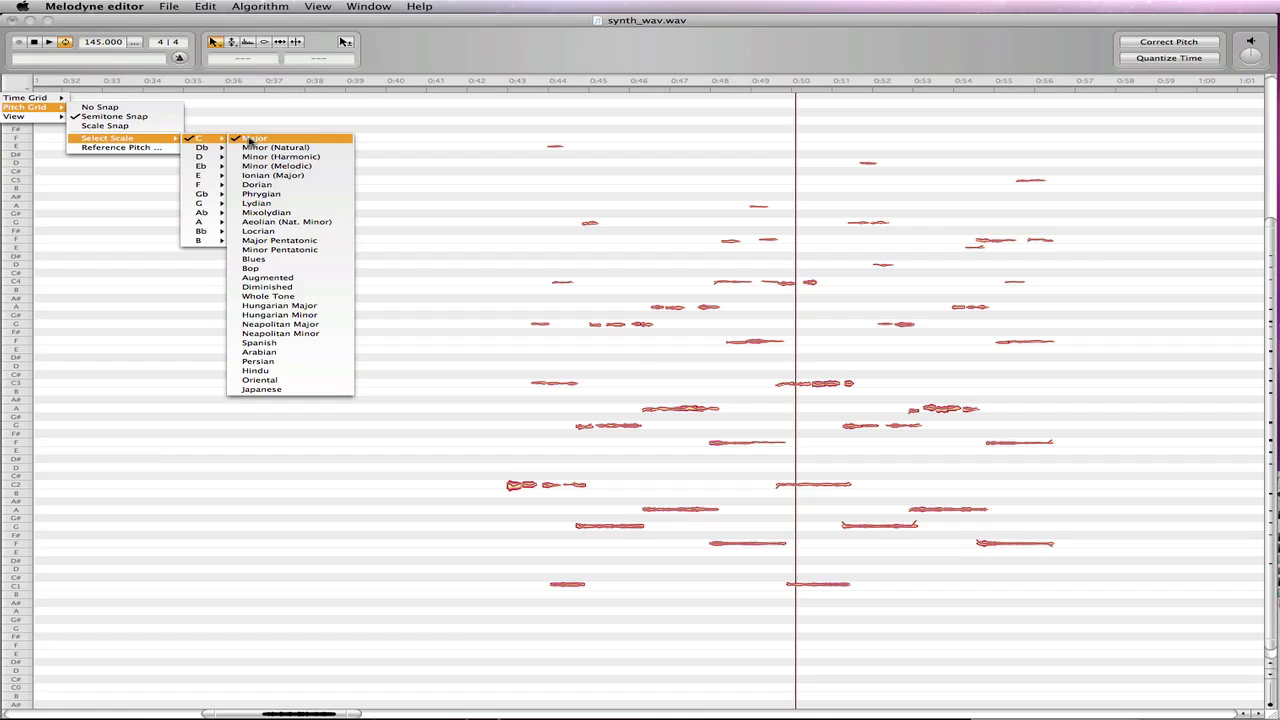
pyautogui.click(250, 142)
pyautogui.click(20, 84)
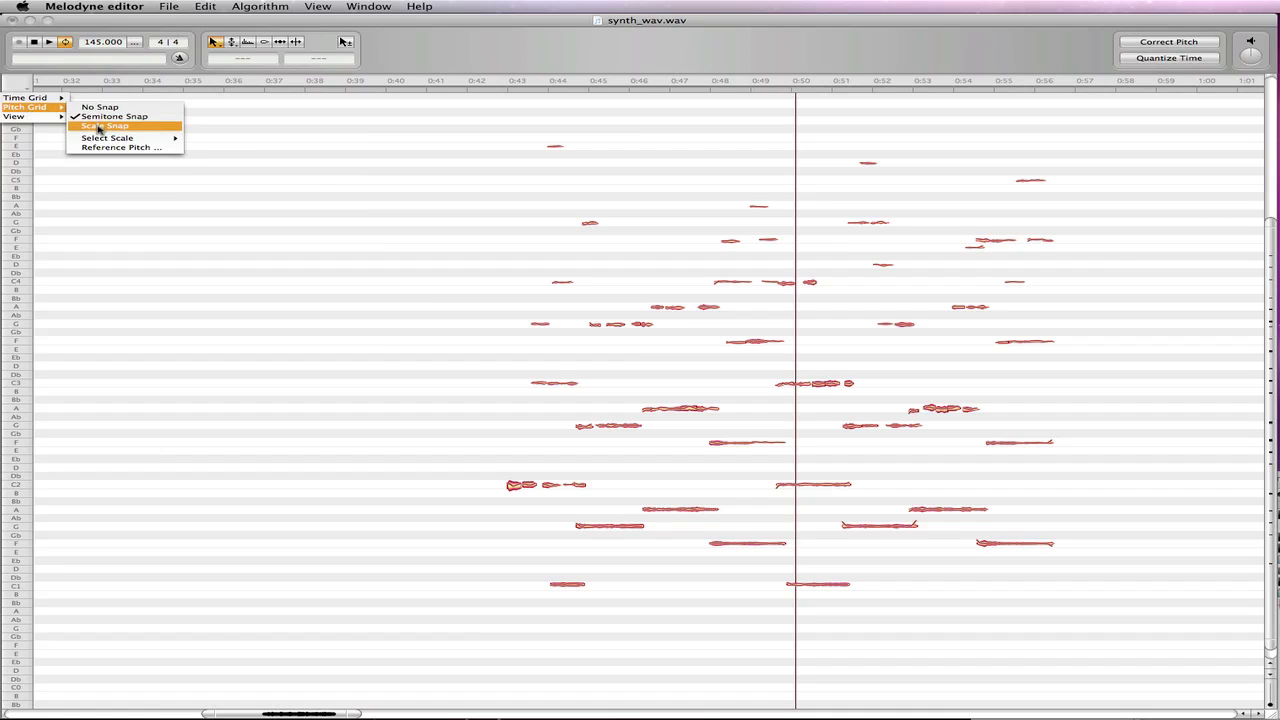
pyautogui.click(98, 126)
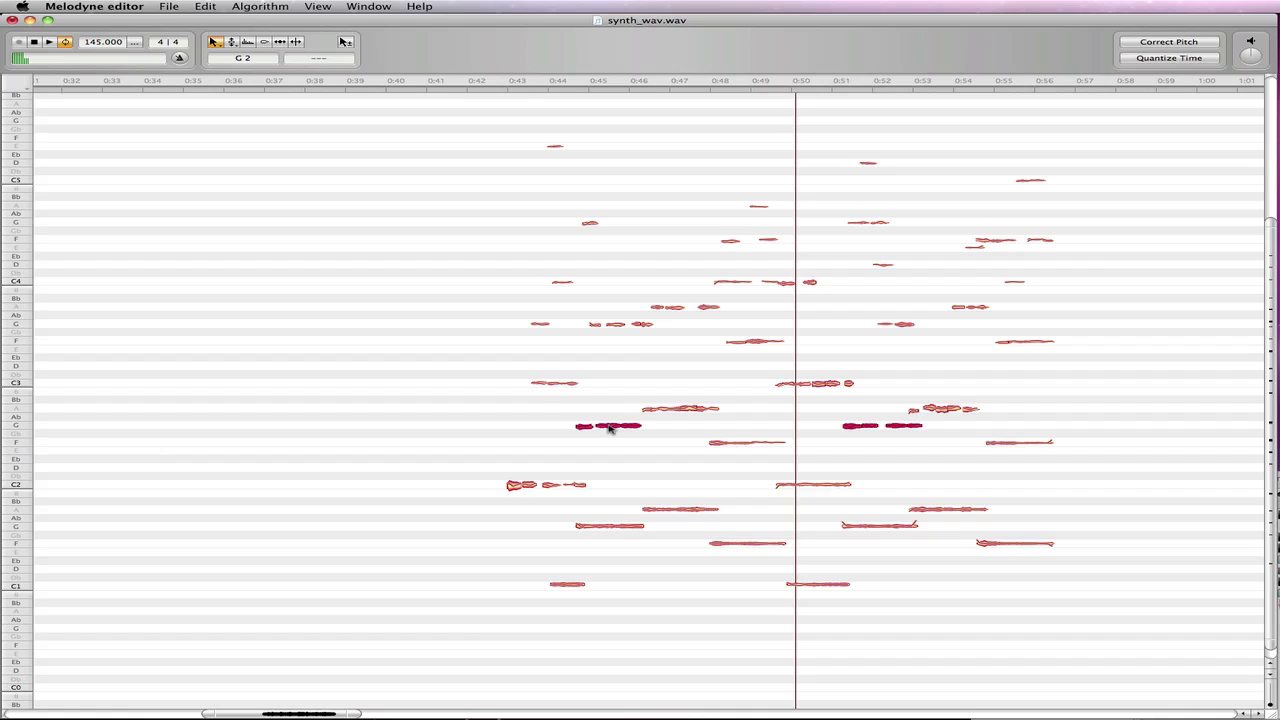
# Shift the chord notes: G2 up to Ab2, both A2 notes to Bb2, both F3 notes down to Eb3.
pyautogui.press('Up')
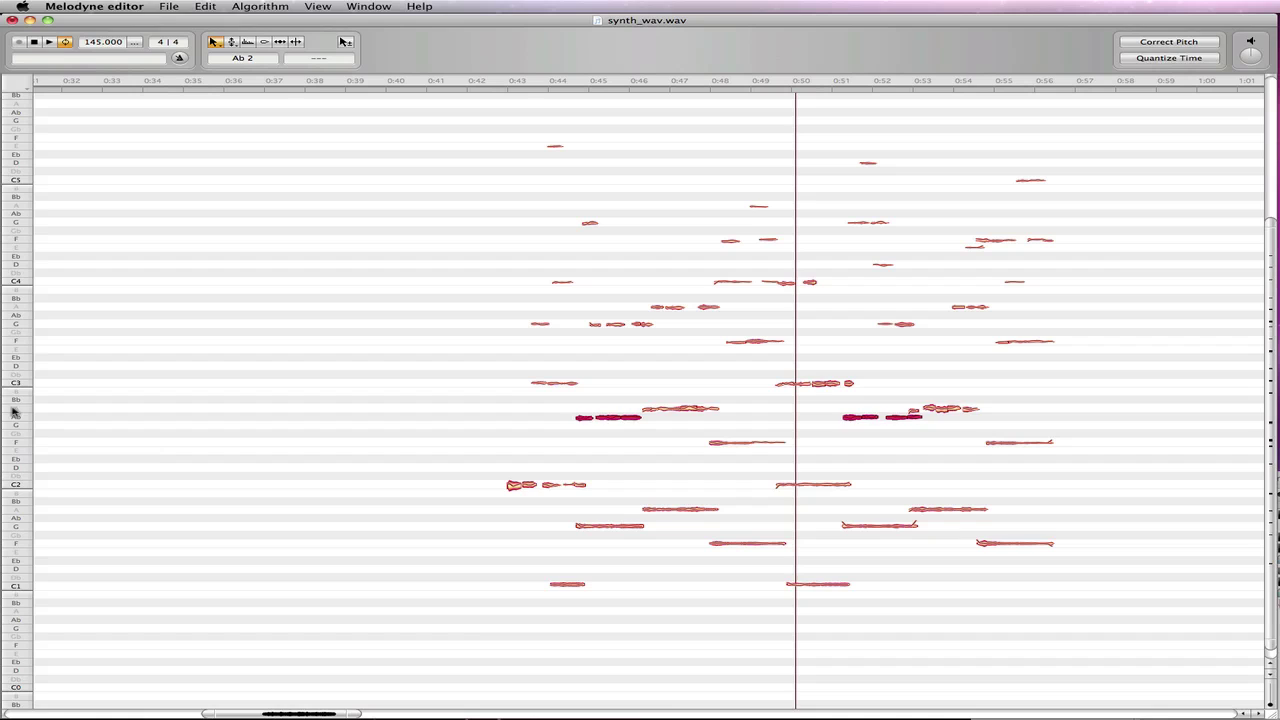
pyautogui.press('Right')
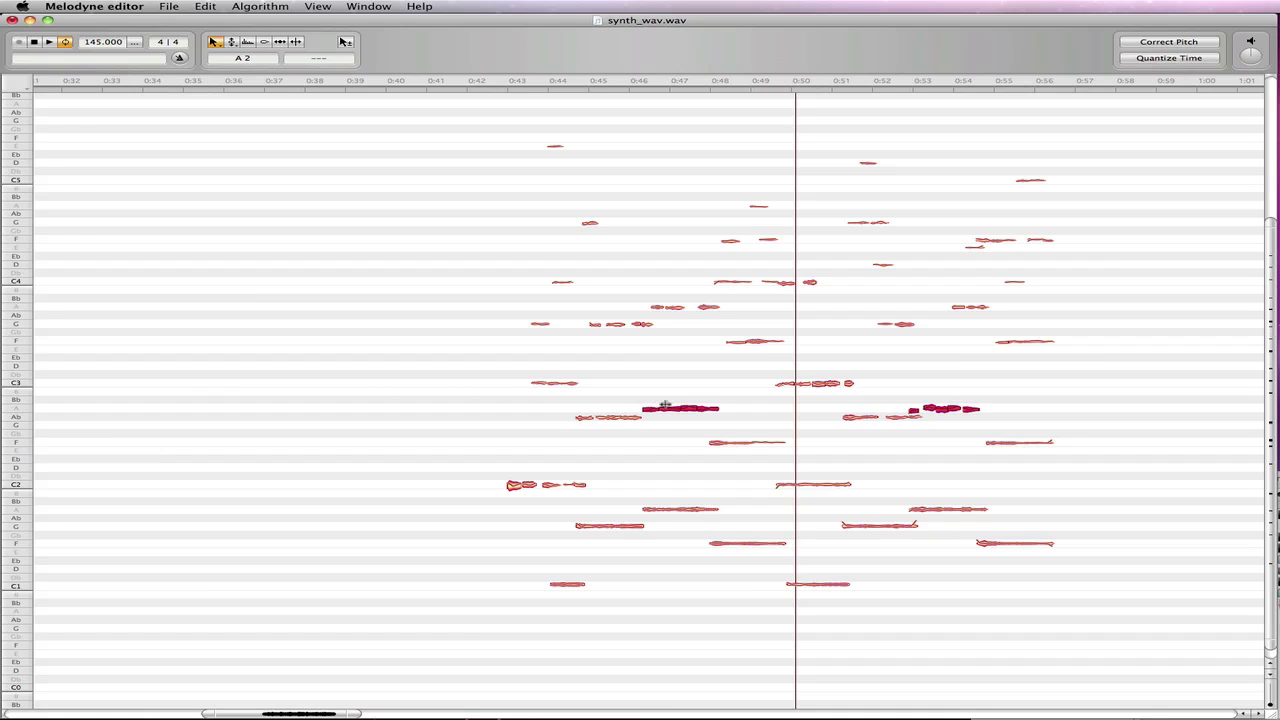
pyautogui.moveTo(669, 412); pyautogui.dragTo(666, 405)
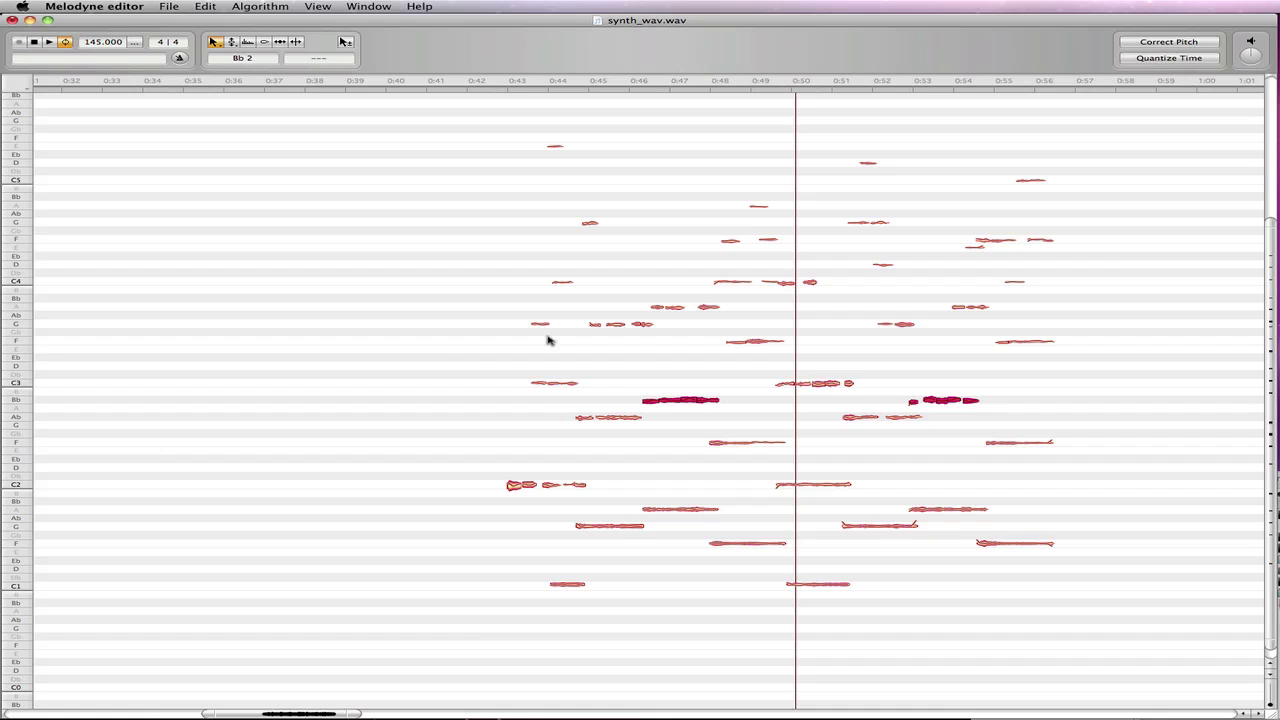
pyautogui.doubleClick(17, 341)
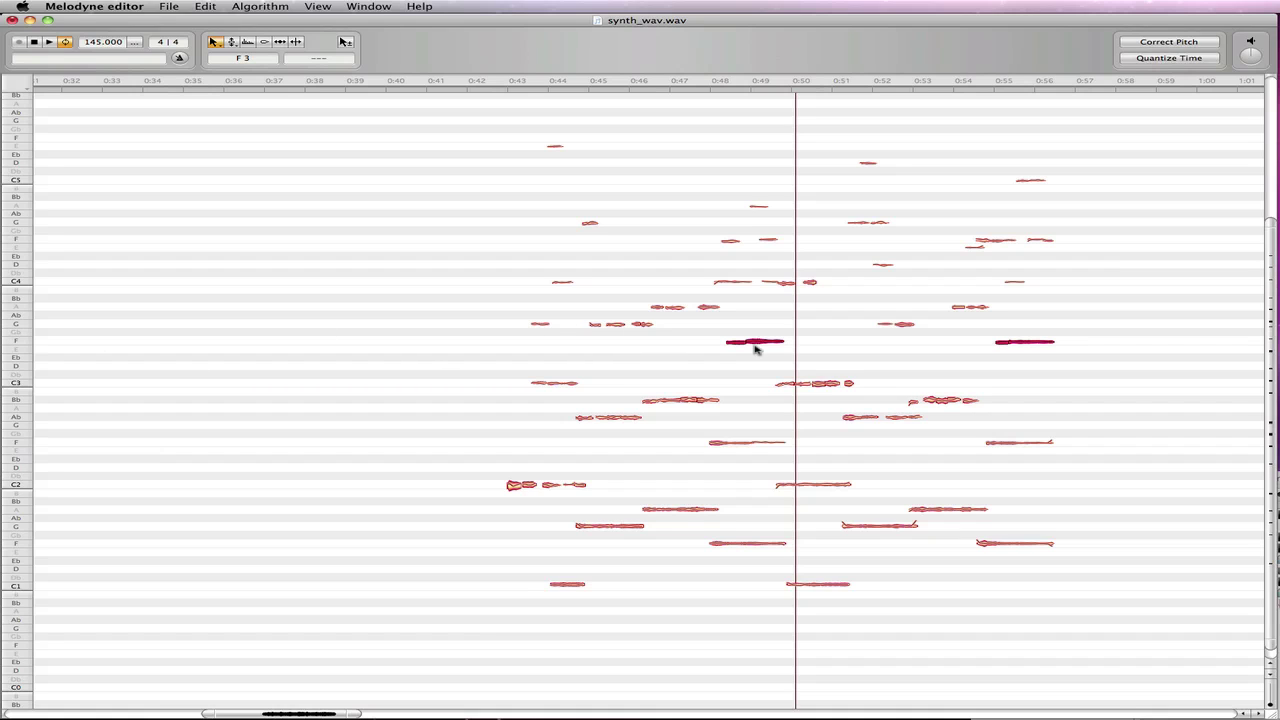
pyautogui.moveTo(760, 348); pyautogui.dragTo(760, 355)
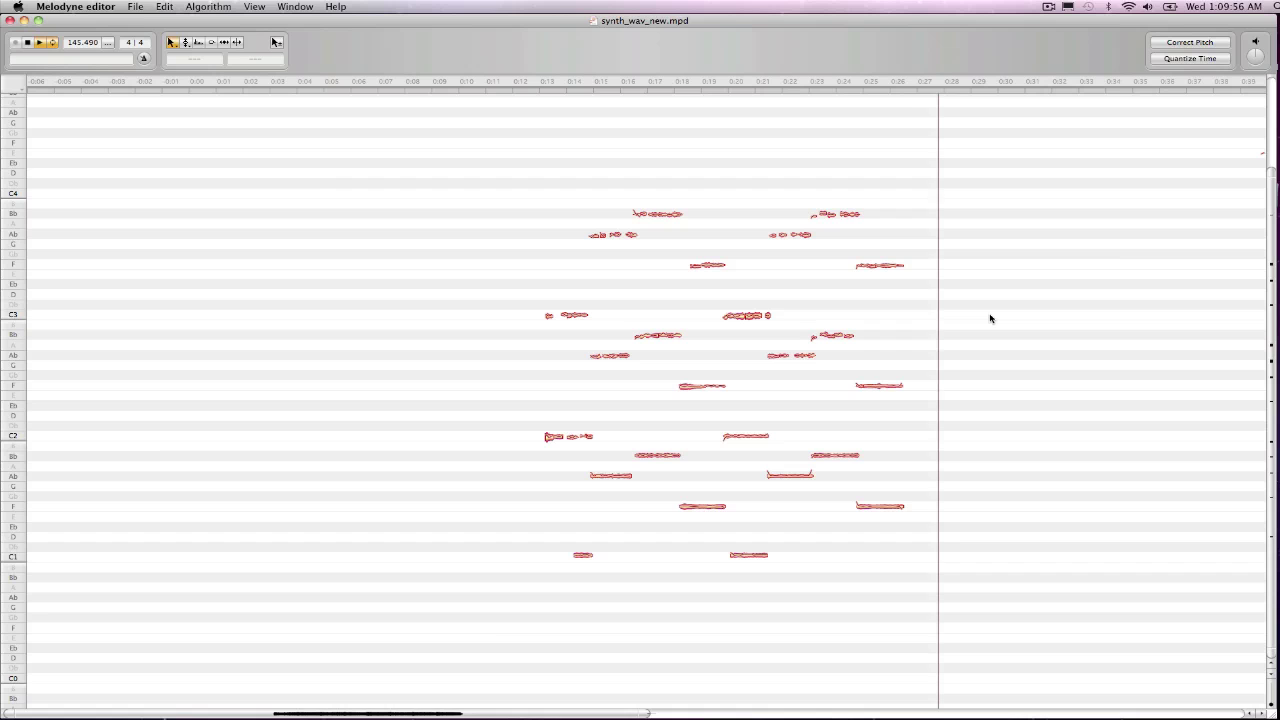
# Stop playback of the re-pitched chords in synth_wav_new.mpd.
pyautogui.press('space')
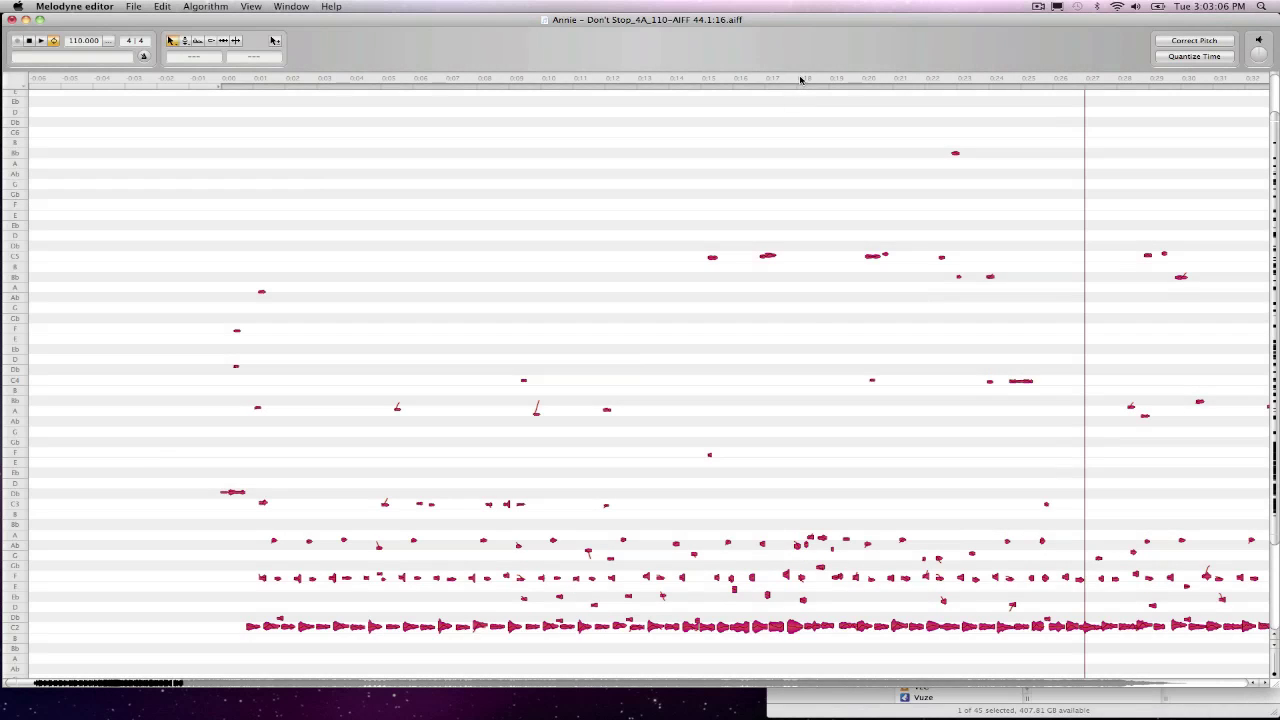
# Delete the bottom-row bass notes after about 0:17 and play the mix from about 0:18.
pyautogui.click(800, 79)
pyautogui.press('space')
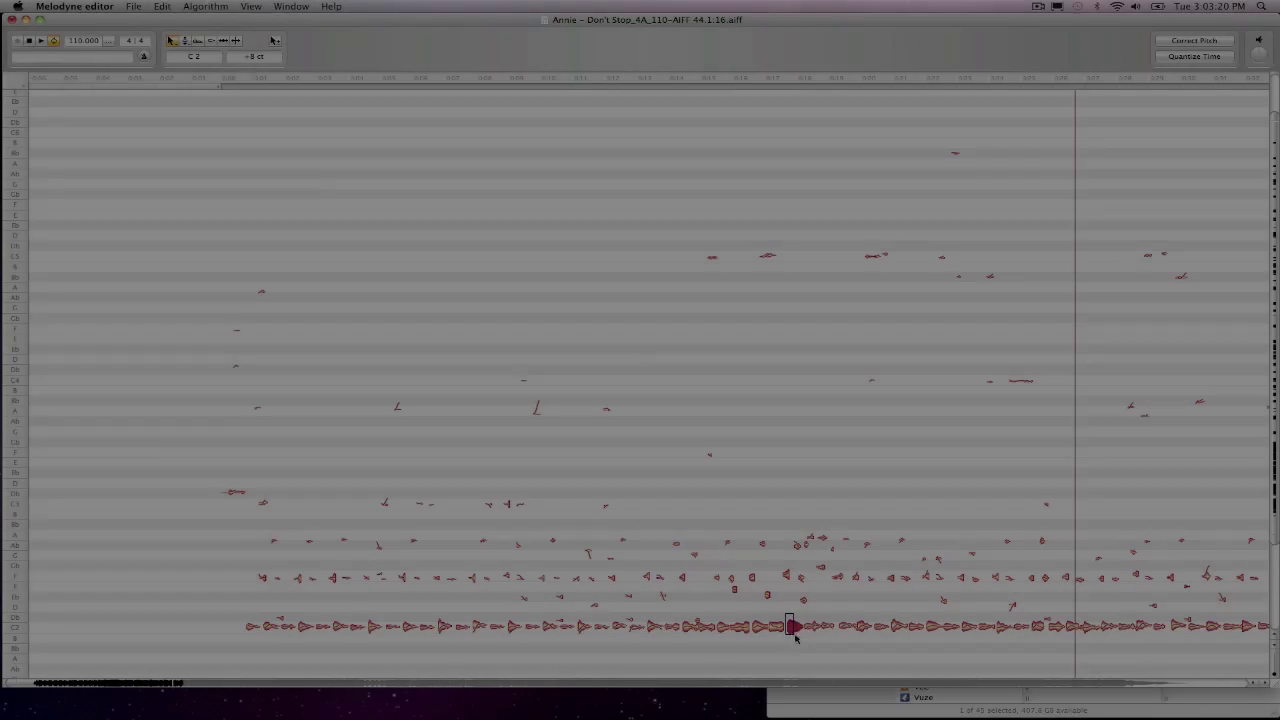
pyautogui.moveTo(786, 614)
pyautogui.mouseDown()
pyautogui.moveTo(1098, 667)
pyautogui.moveTo(1246, 656)
pyautogui.mouseUp()
pyautogui.press('BackSpace')
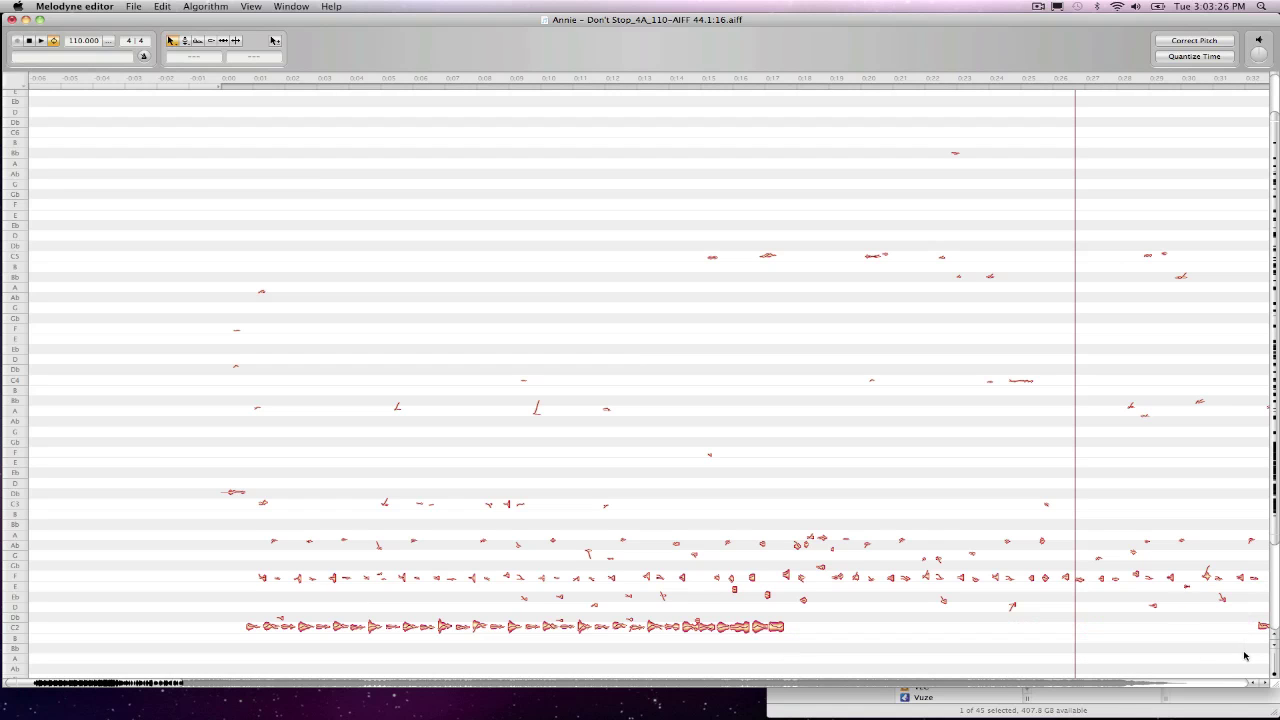
pyautogui.click(800, 76)
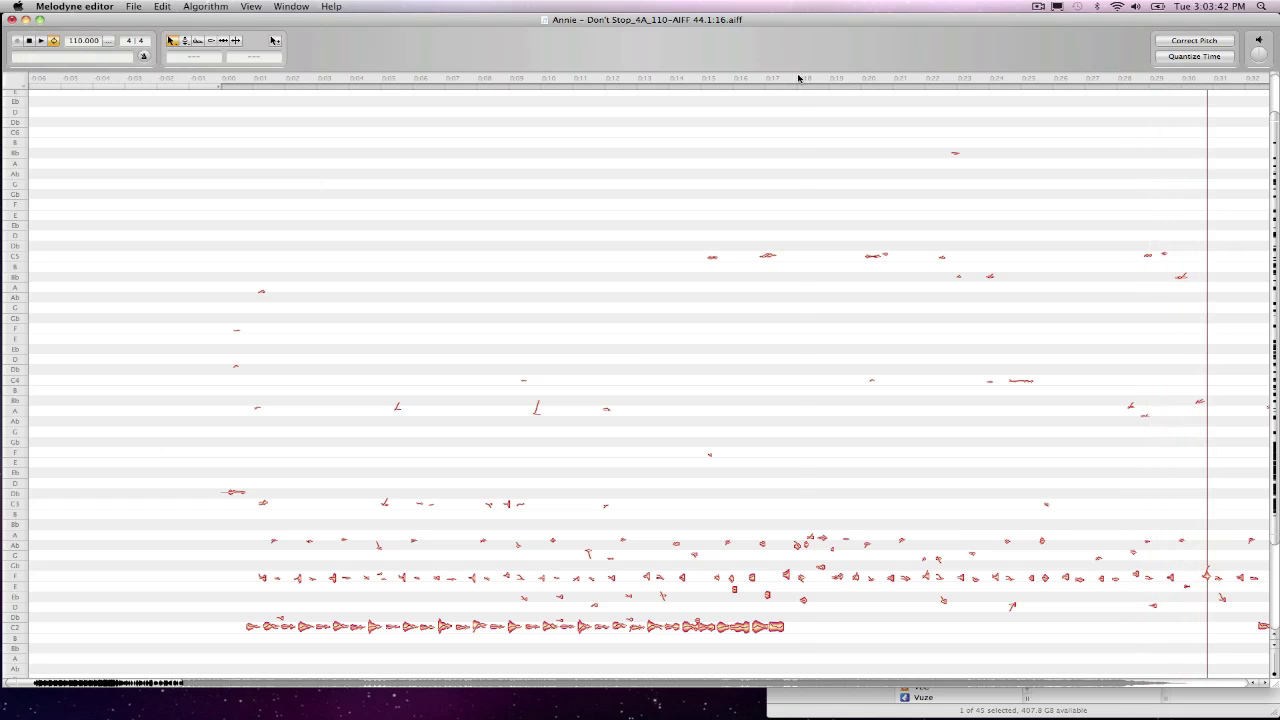
pyautogui.click(799, 78)
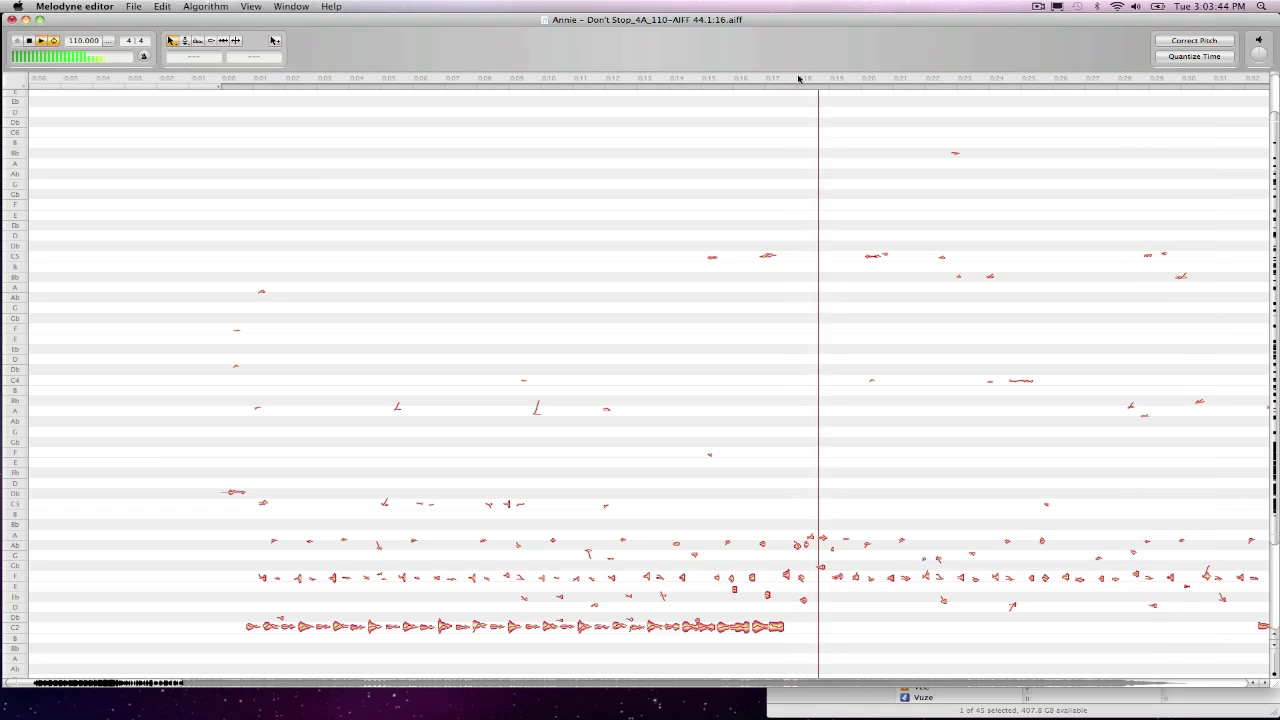
# Delete every note outside the 0:18–0:26 cluster using Invert Note Selection.
pyautogui.press('space')
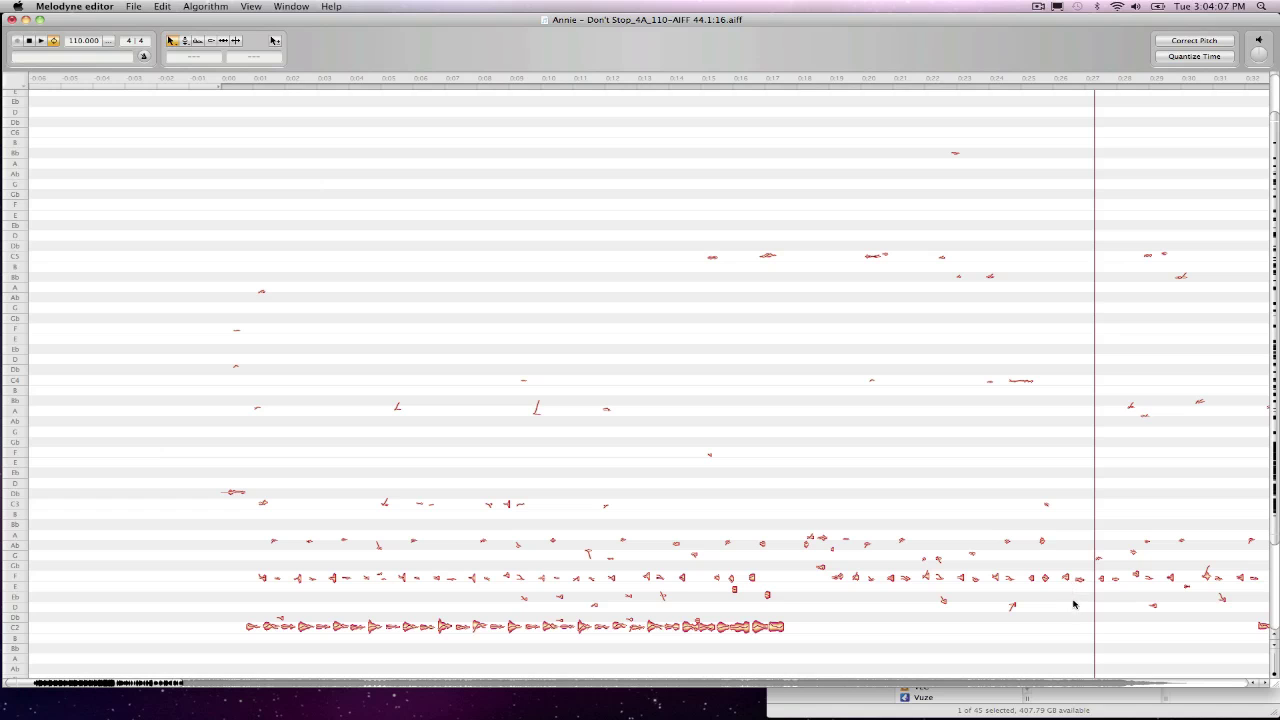
pyautogui.moveTo(1044, 530); pyautogui.dragTo(789, 72)
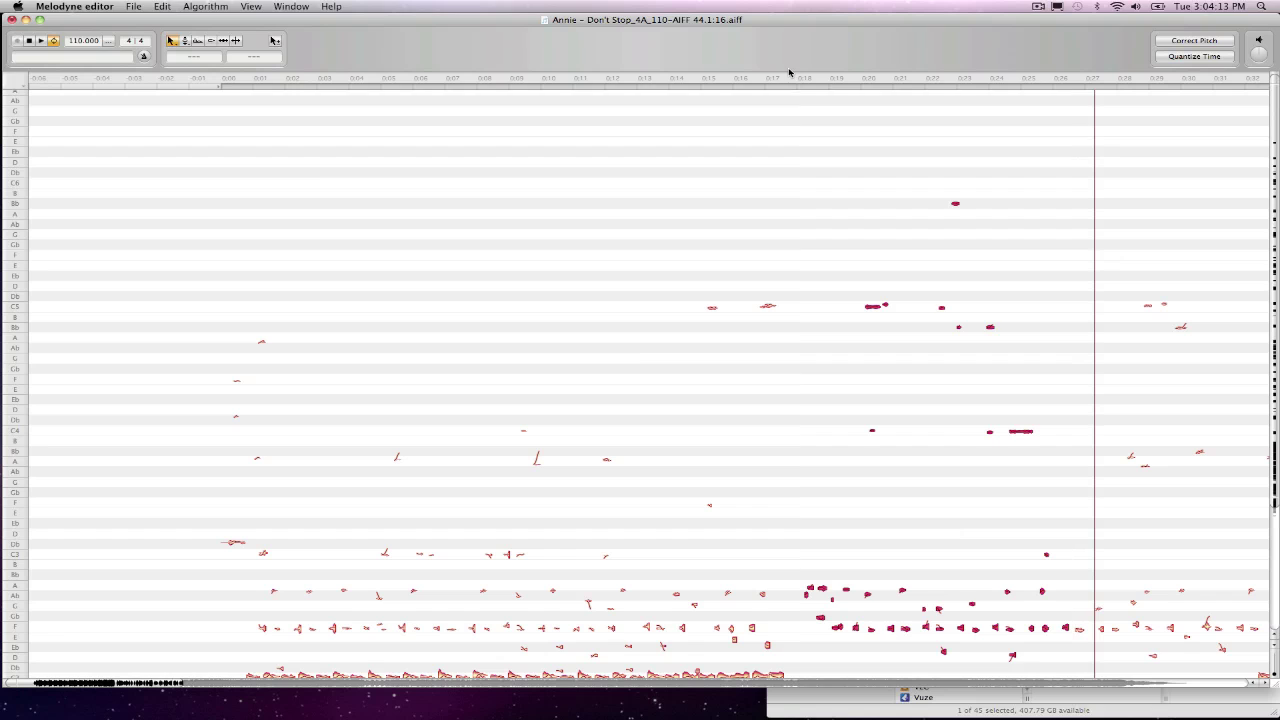
pyautogui.click(162, 7)
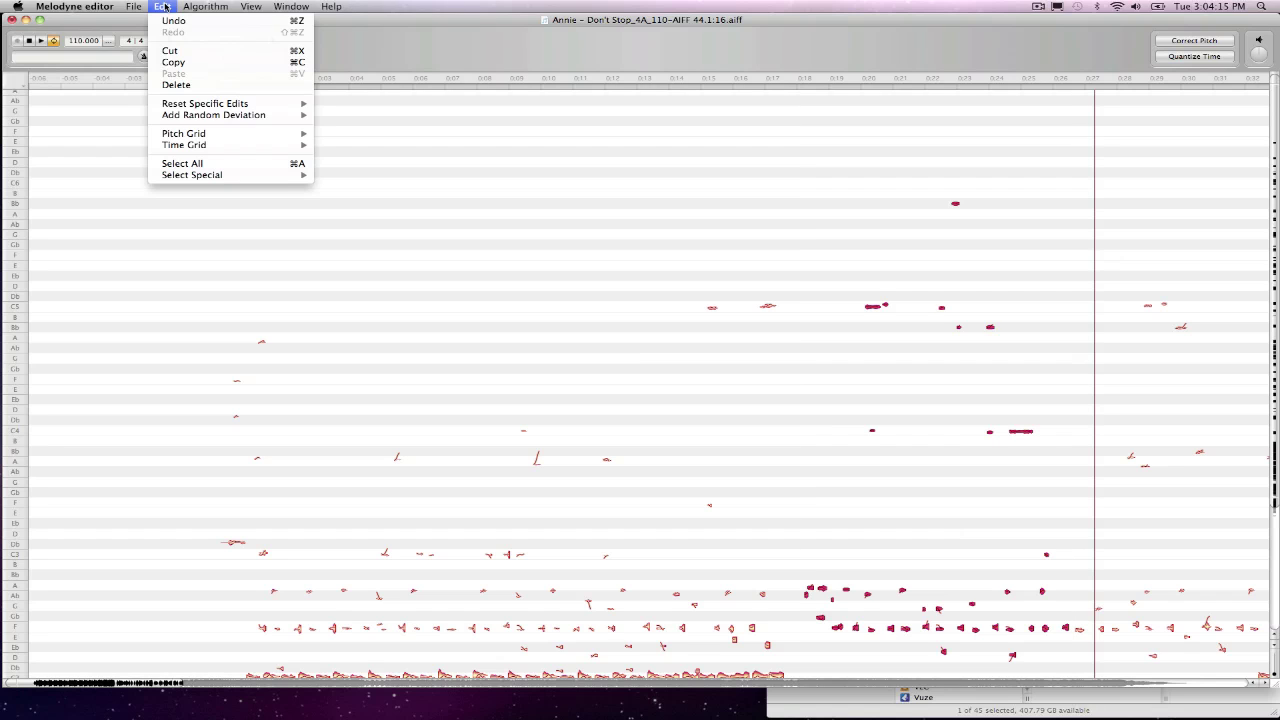
pyautogui.moveTo(192, 175)
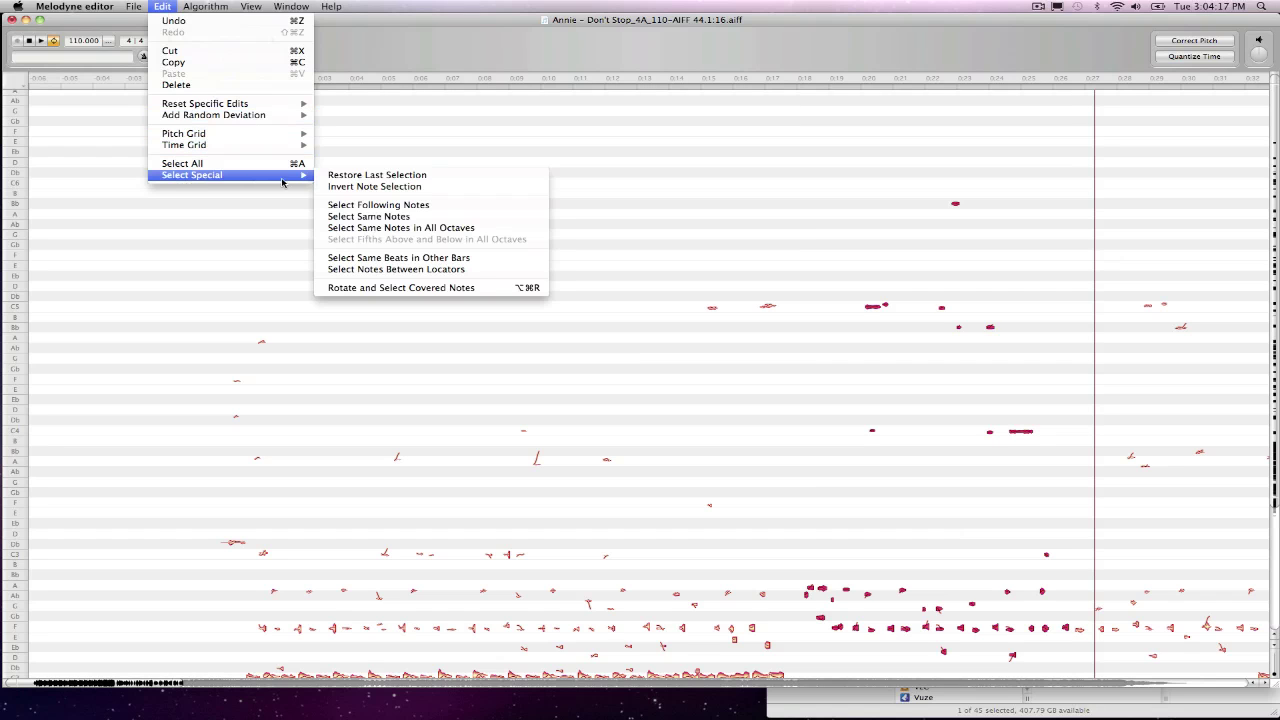
pyautogui.click(342, 187)
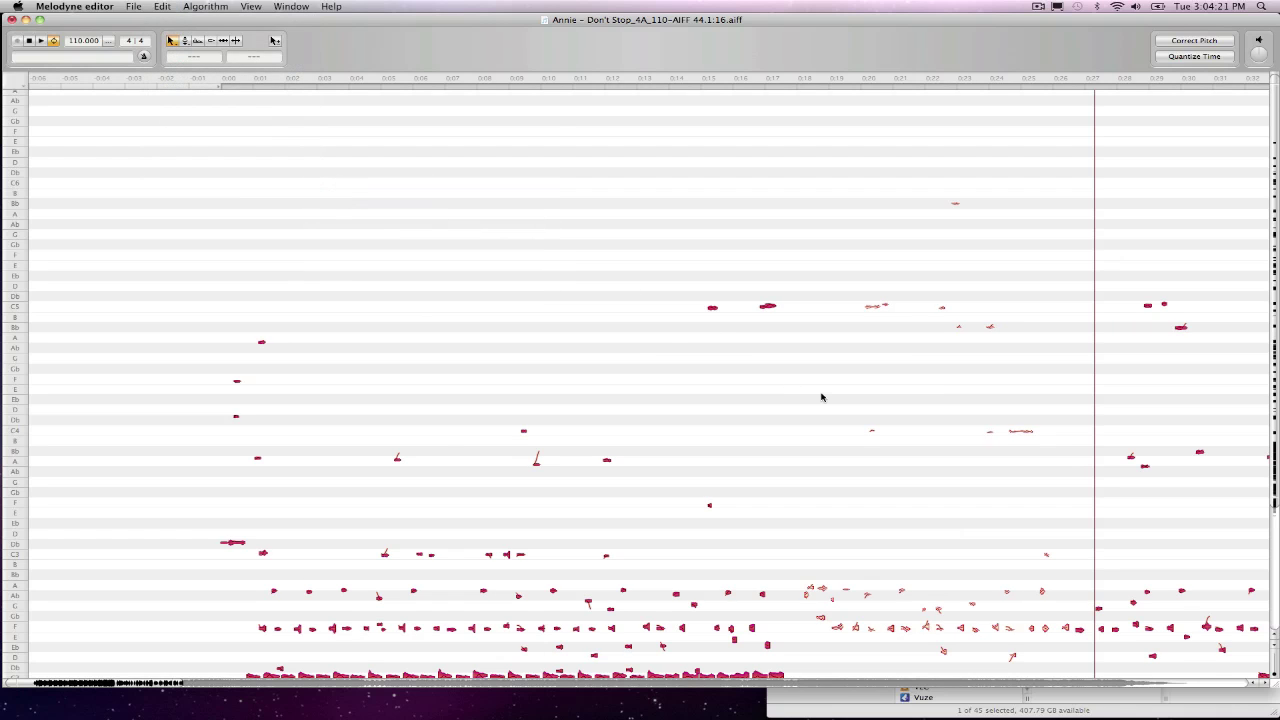
pyautogui.press('Delete')
# Move the remaining 0:18–0:26 phrase to the start of the song at 0:00.
pyautogui.scroll(-1, 823, 403)
pyautogui.scroll(-3, 826, 426)
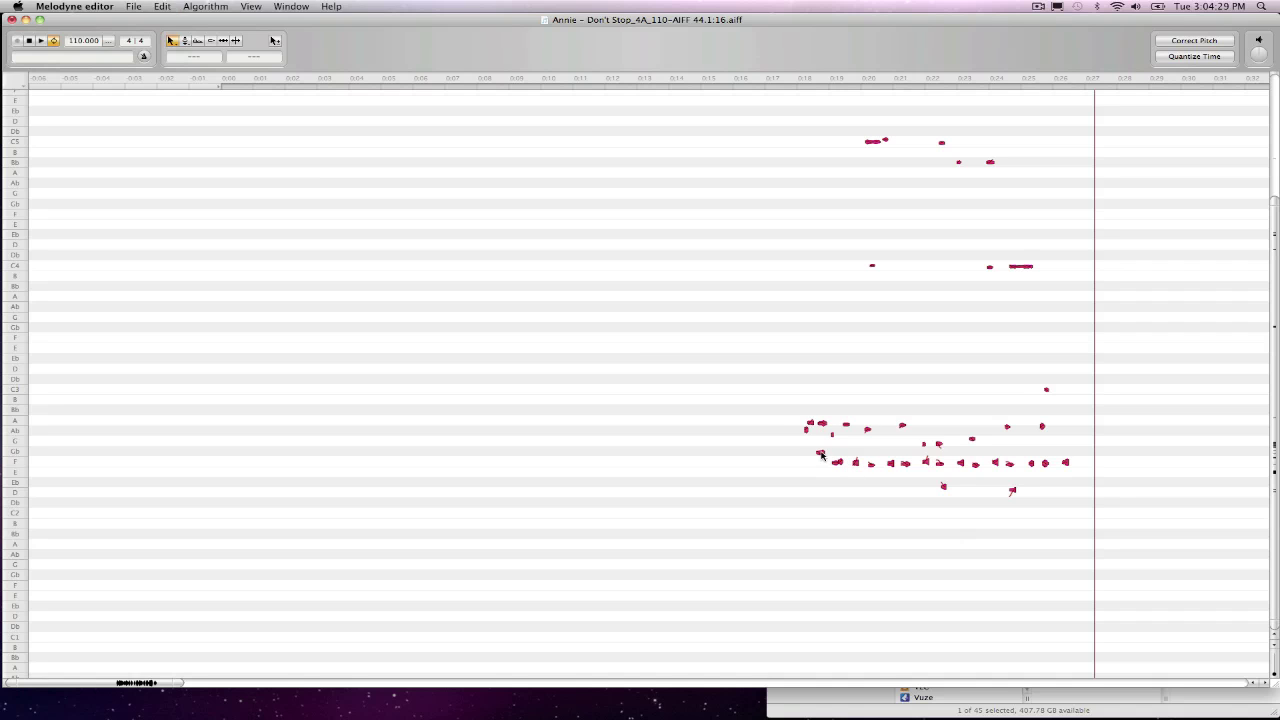
pyautogui.moveTo(822, 455); pyautogui.dragTo(238, 453)
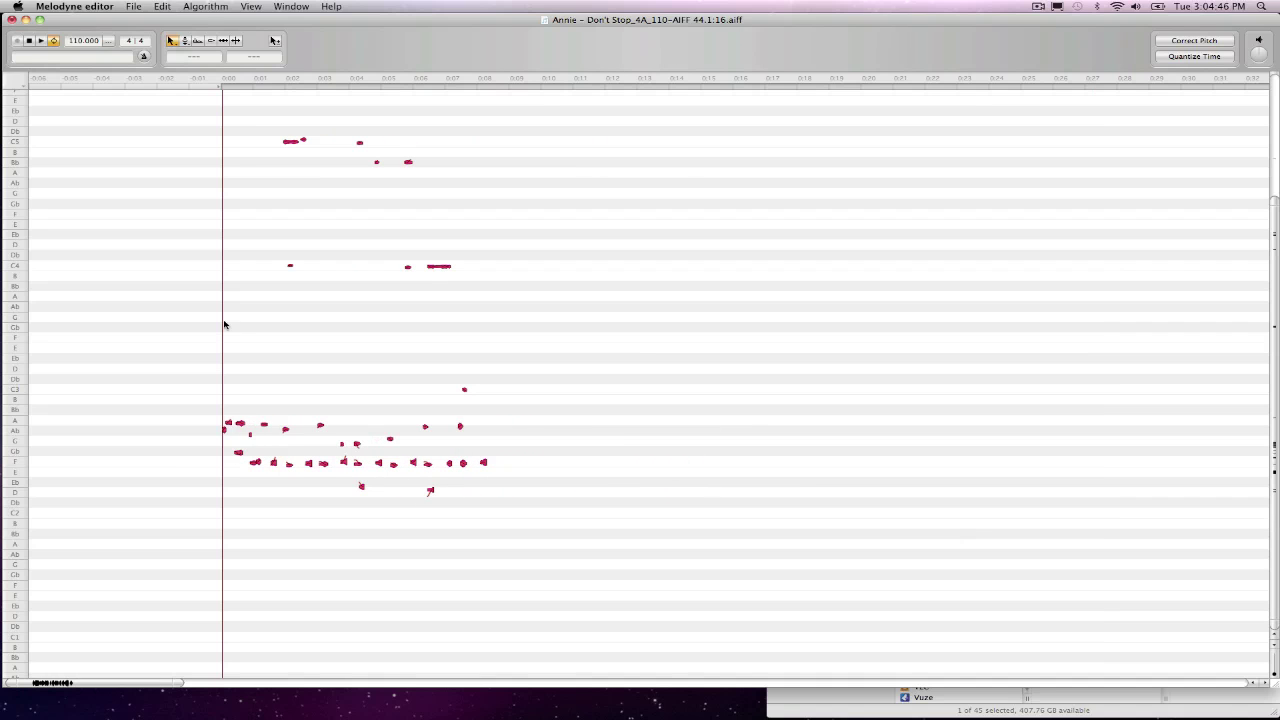
# Save the trimmed phrase as the AIFF file 'Annie – Don't Stop_vocal clip'.
pyautogui.click(136, 5)
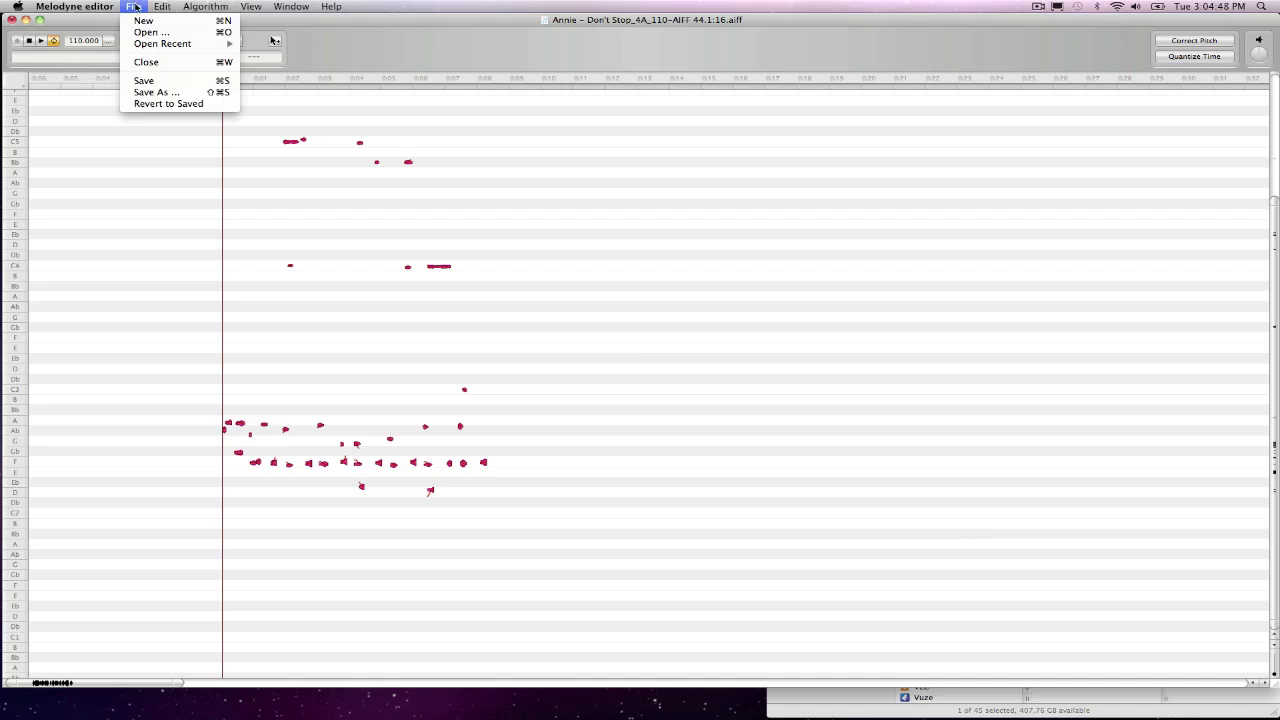
pyautogui.click(150, 97)
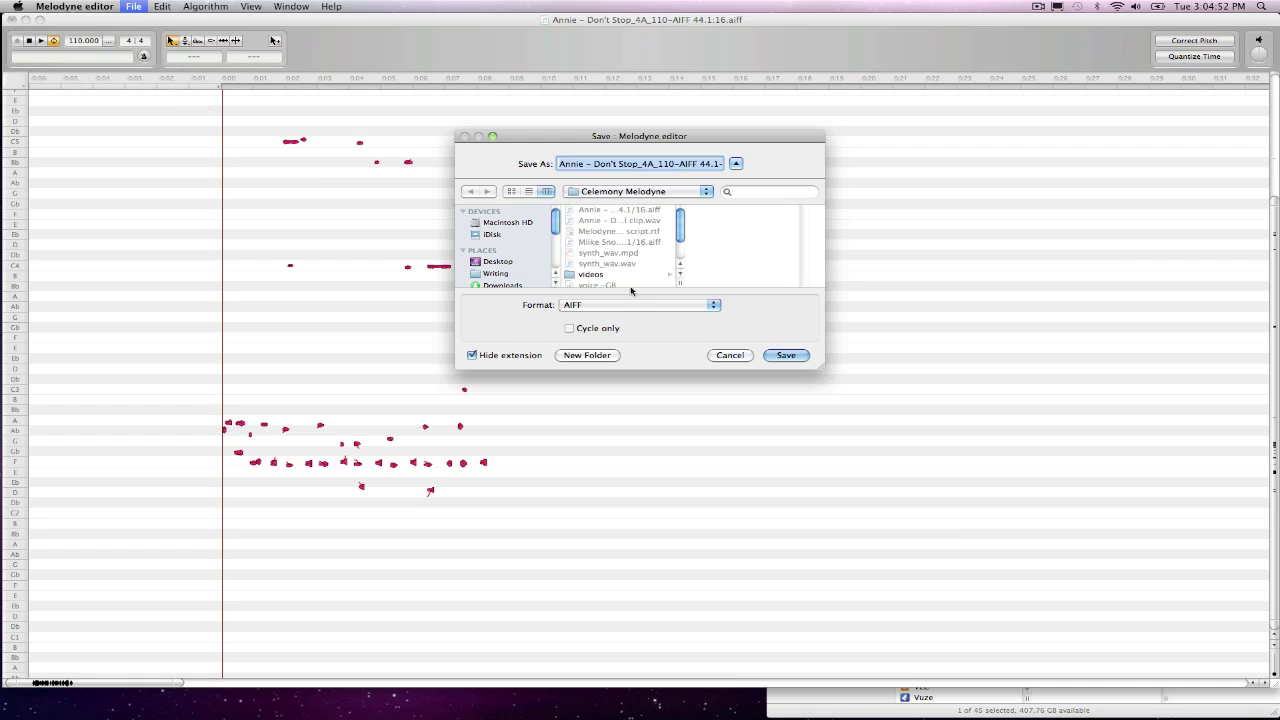
pyautogui.moveTo(645, 163); pyautogui.dragTo(722, 163)
pyautogui.write('vocal')
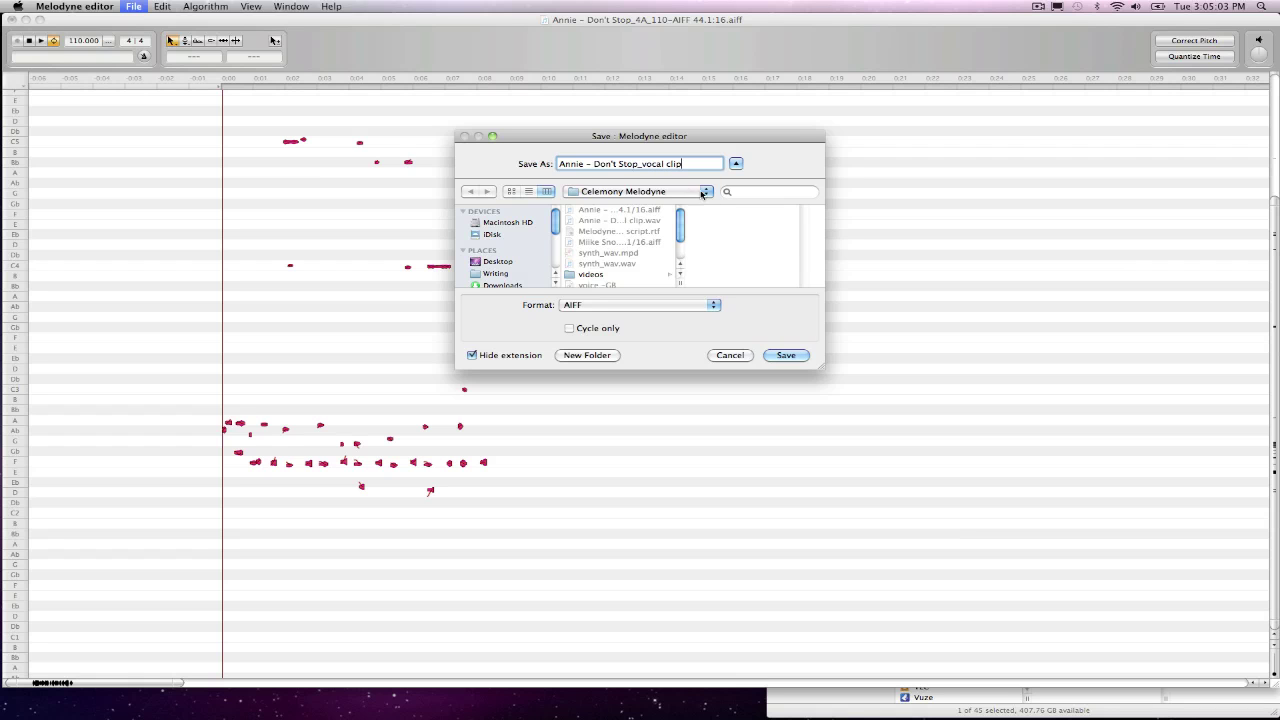
pyautogui.click(774, 362)
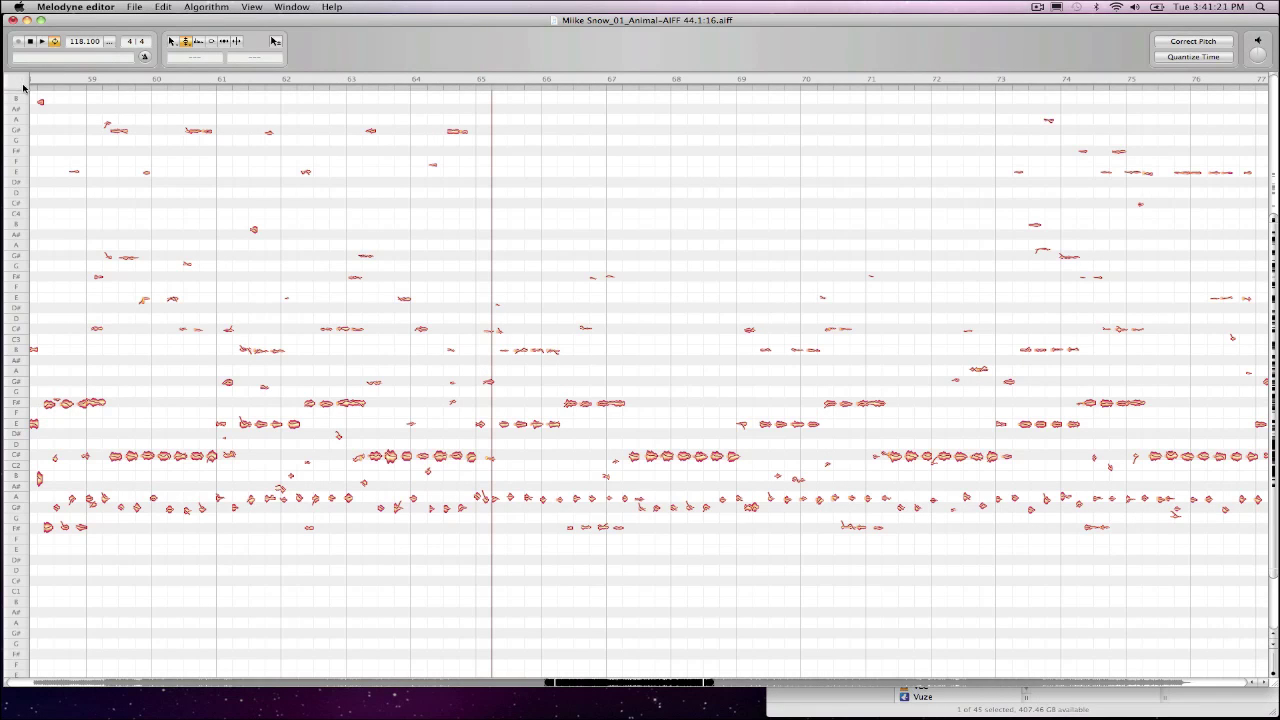
pyautogui.moveTo(24, 104)
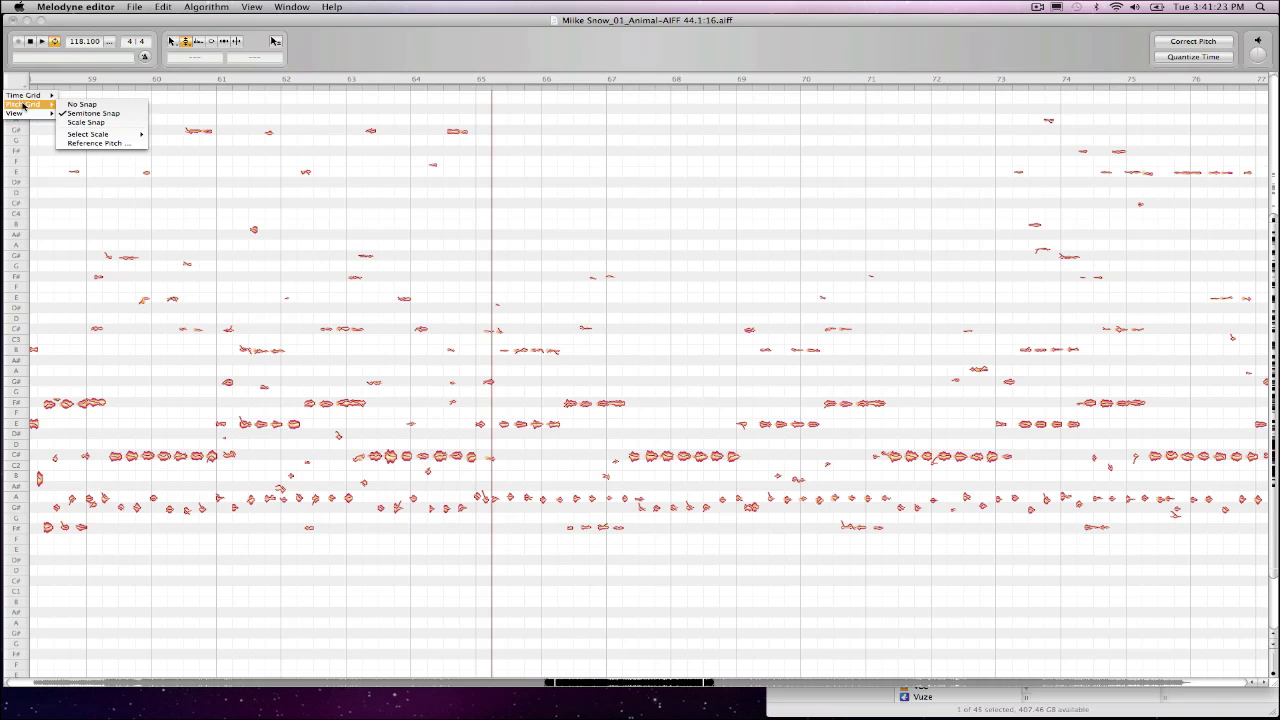
# Turn on Scale Snap for the Animal track's pitch grid and audition a short stretch.
pyautogui.click(110, 123)
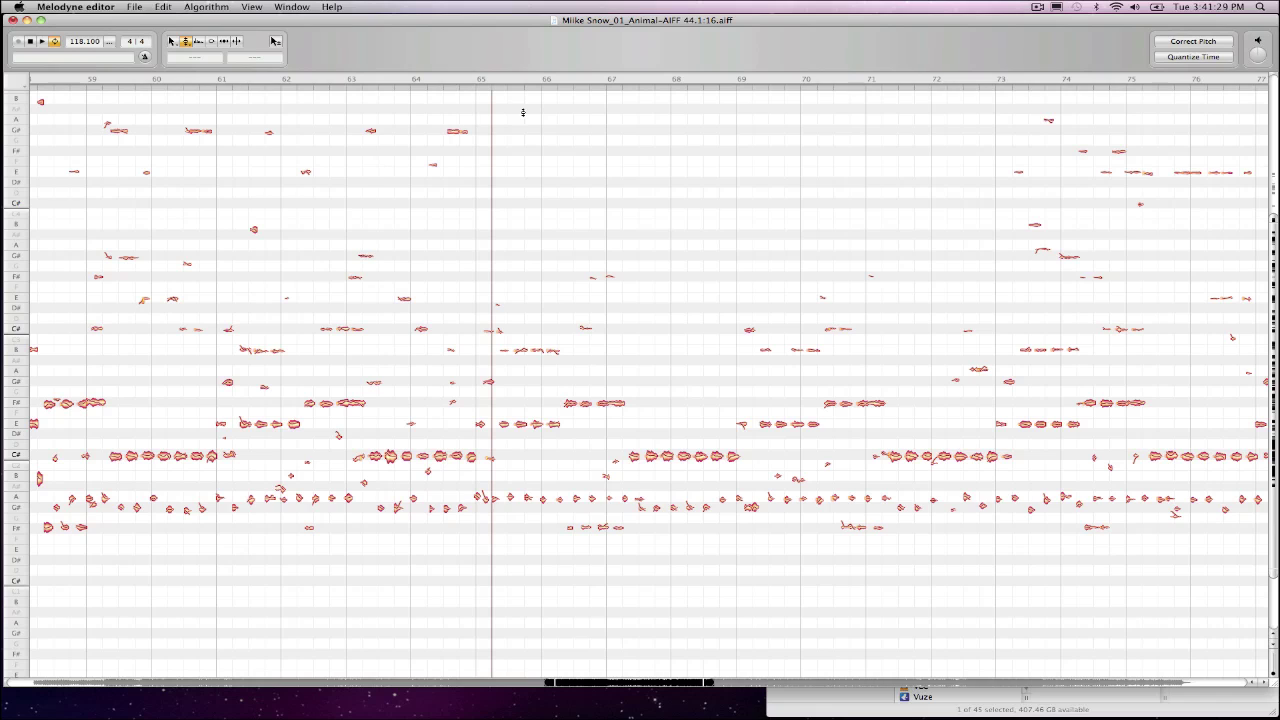
pyautogui.press('space')
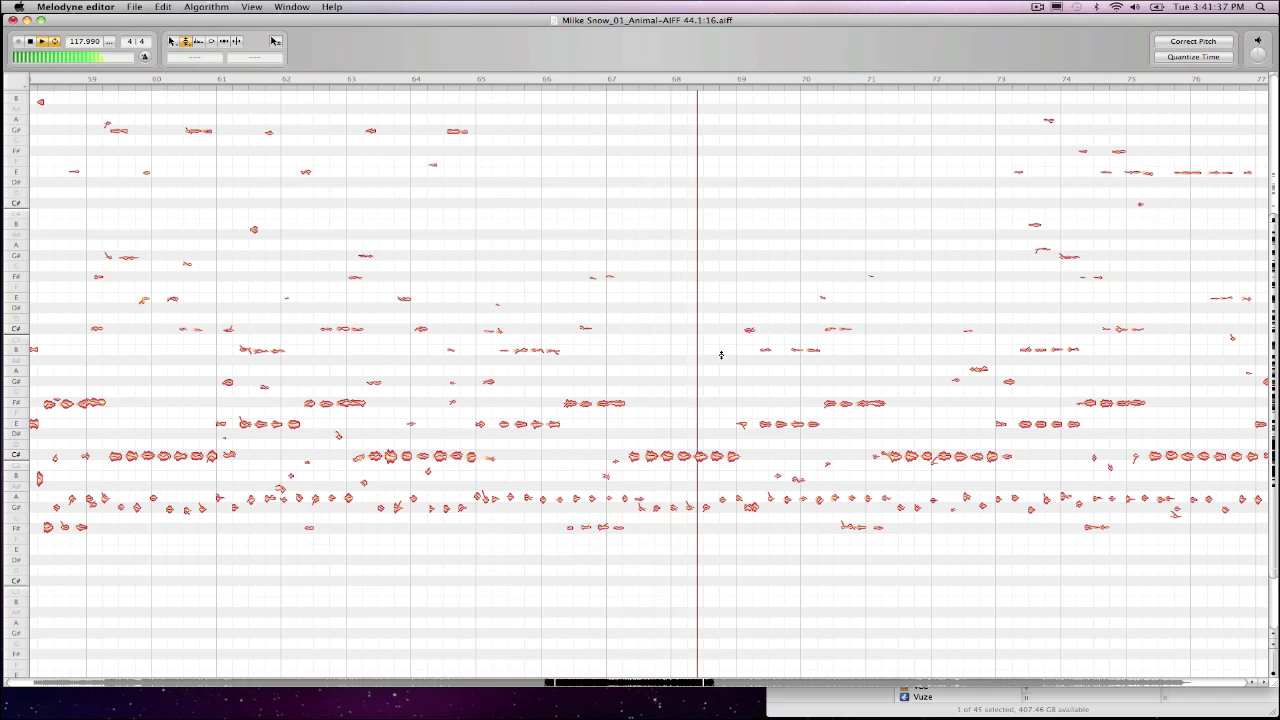
pyautogui.press('space')
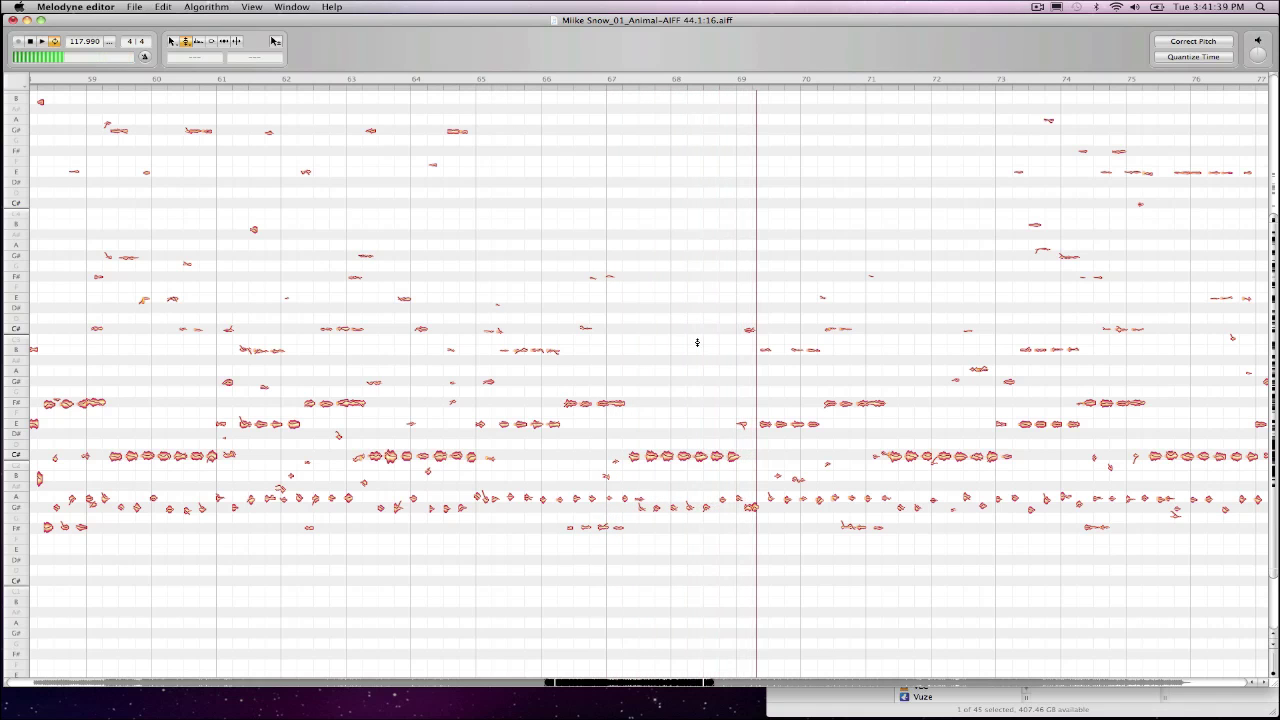